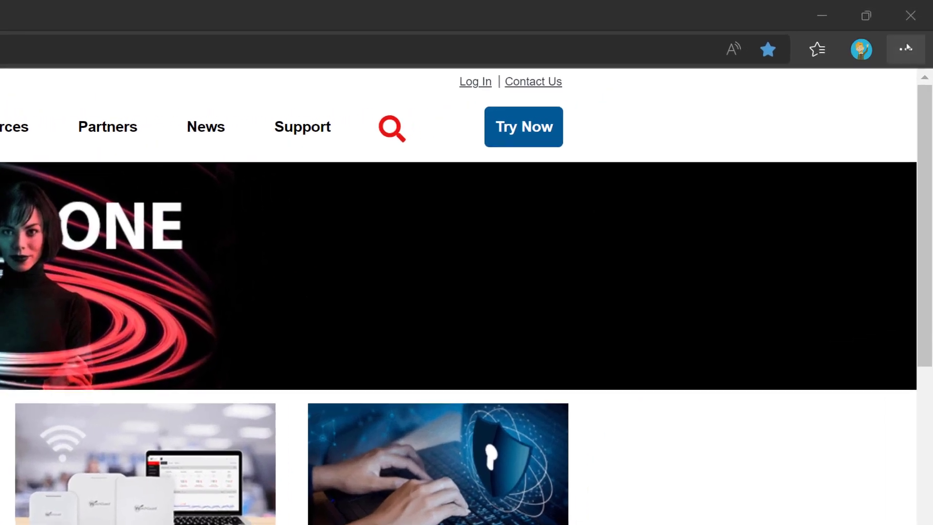
From Edge's Extensions page, search the Add-ons store for Watchguard and add the AuthPoint extension
left_click(919, 24)
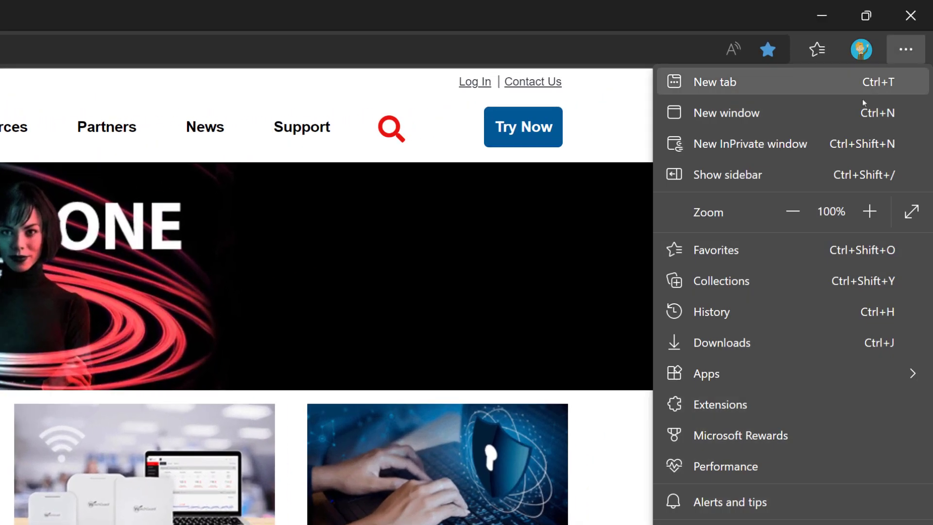
left_click(729, 405)
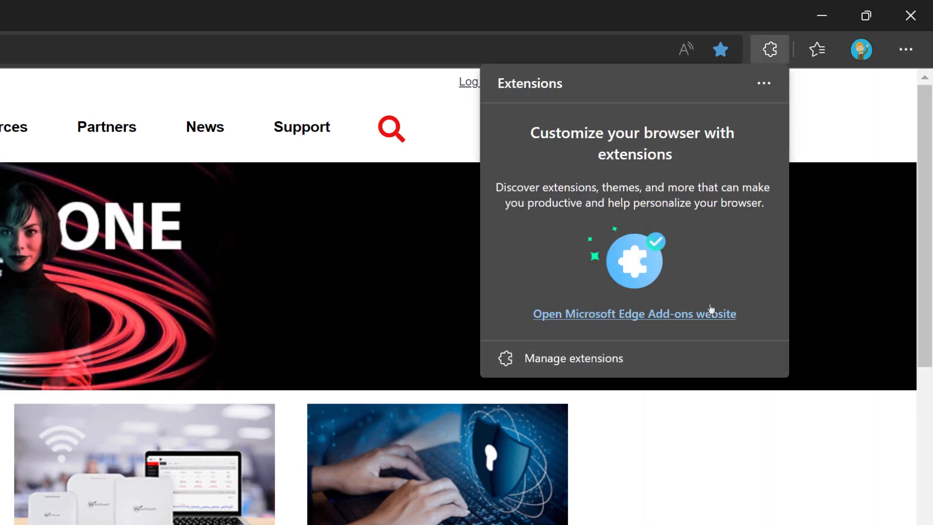
left_click(711, 310)
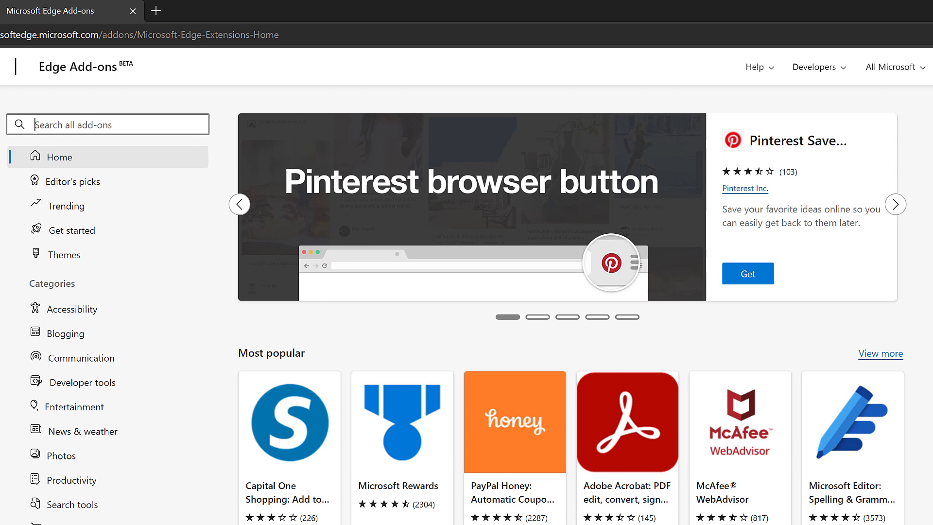
type("Watchguard")
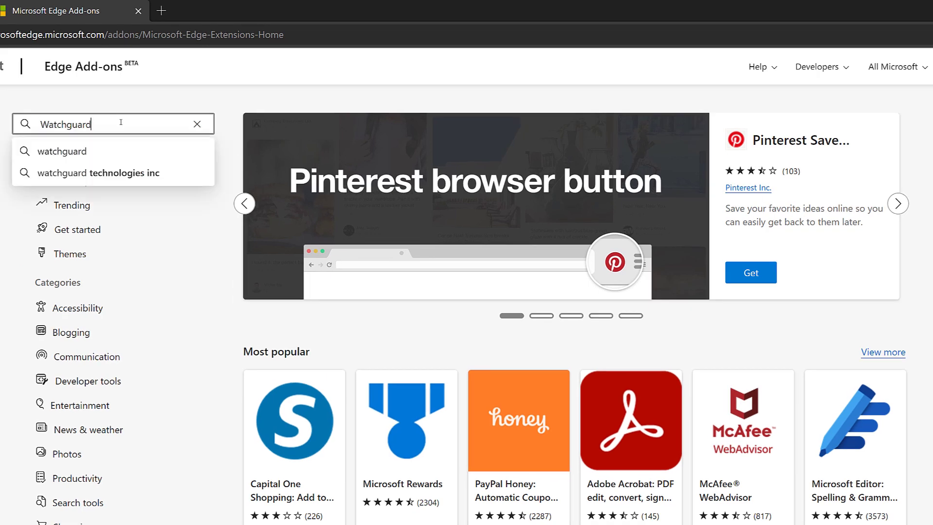
key("Return")
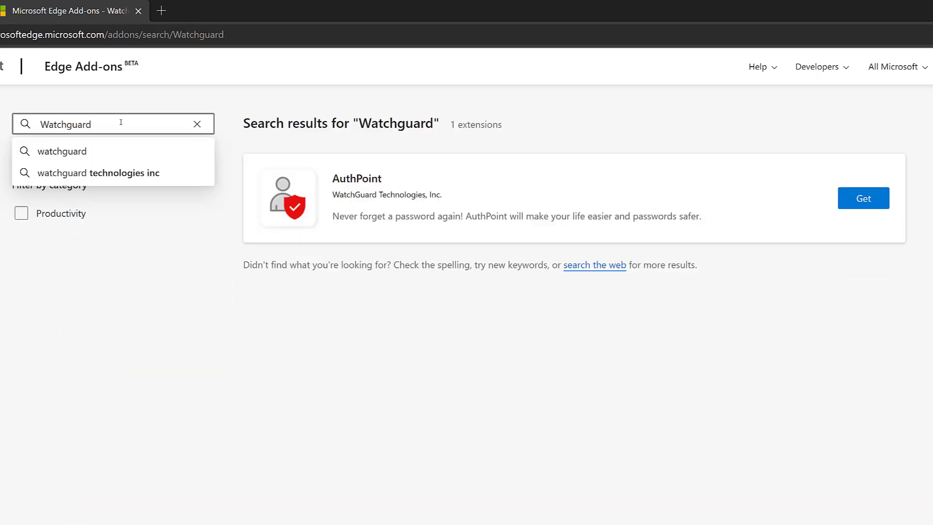
left_click(873, 198)
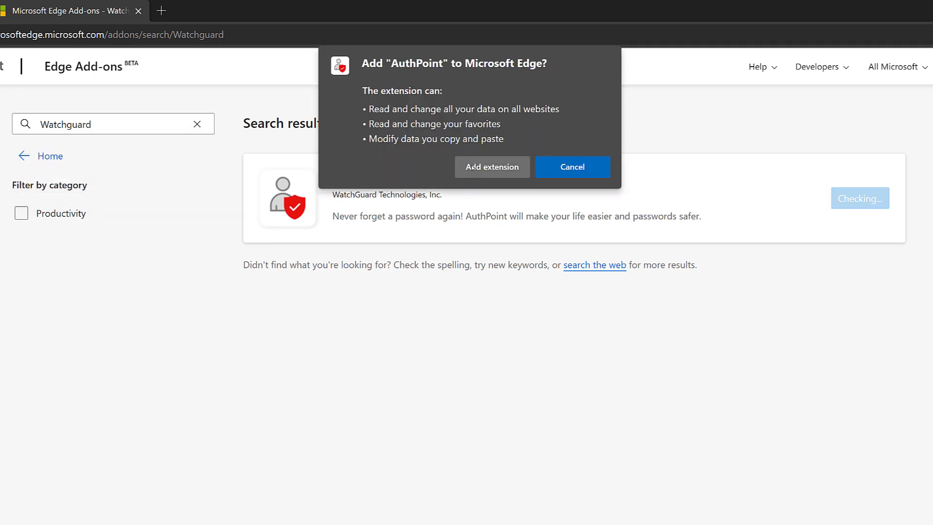
left_click(473, 167)
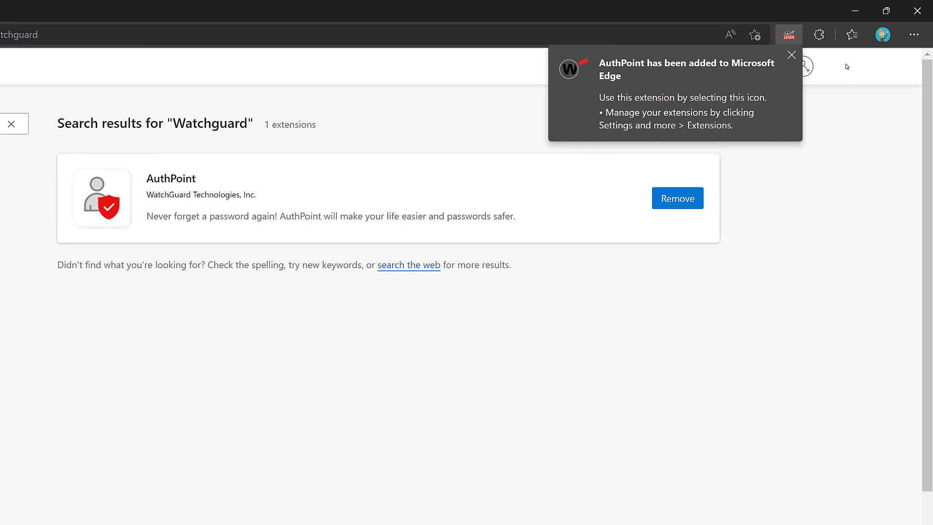
Pin AuthPoint to the Edge toolbar from the Extensions flyout
left_click(819, 36)
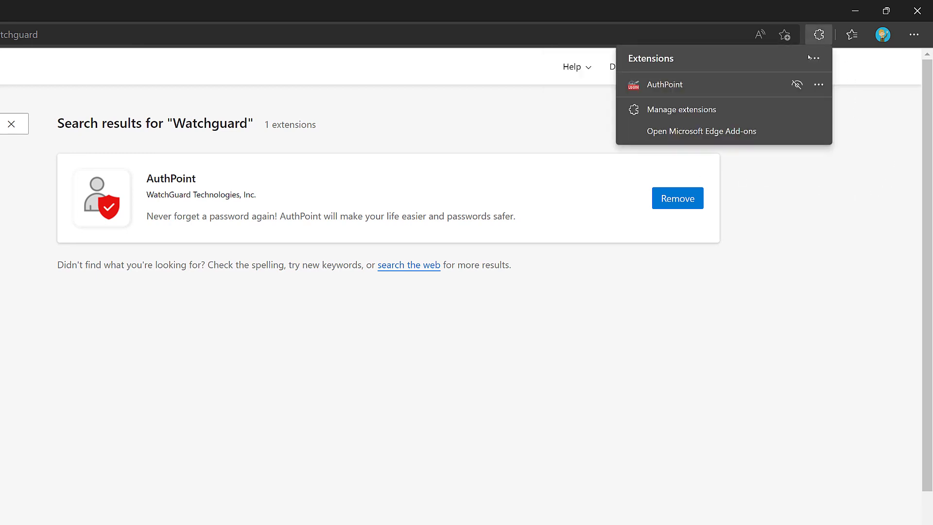
left_click(795, 85)
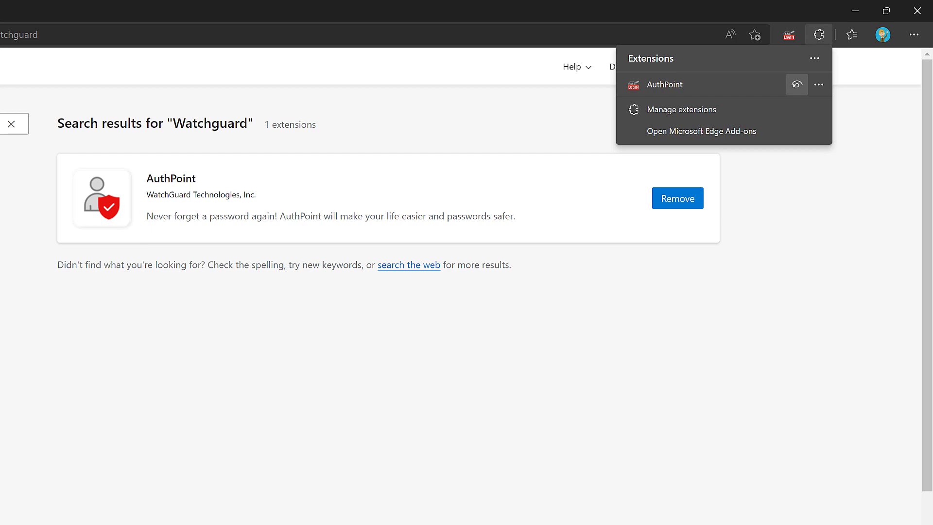
left_click(783, 263)
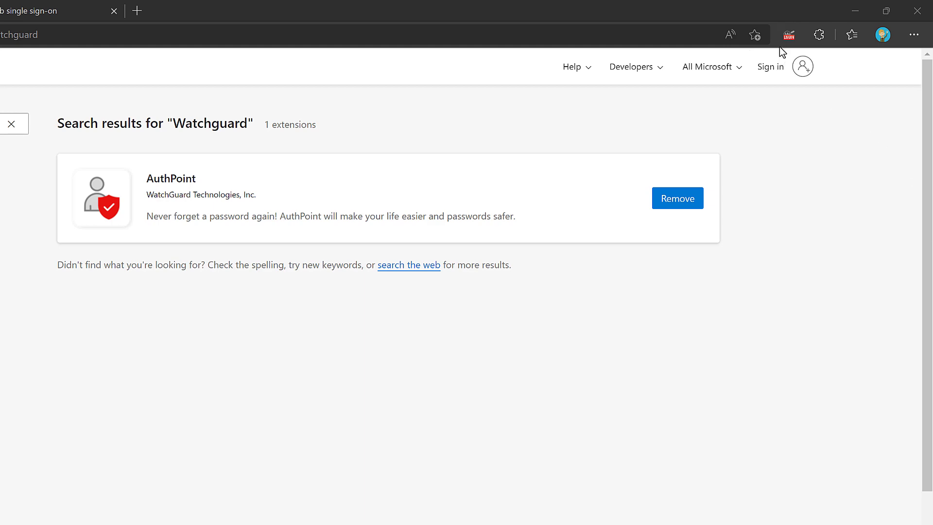
Switch to the Web single sign-on portal, then reopen the AuthPoint extension and choose Sign in
left_click(784, 35)
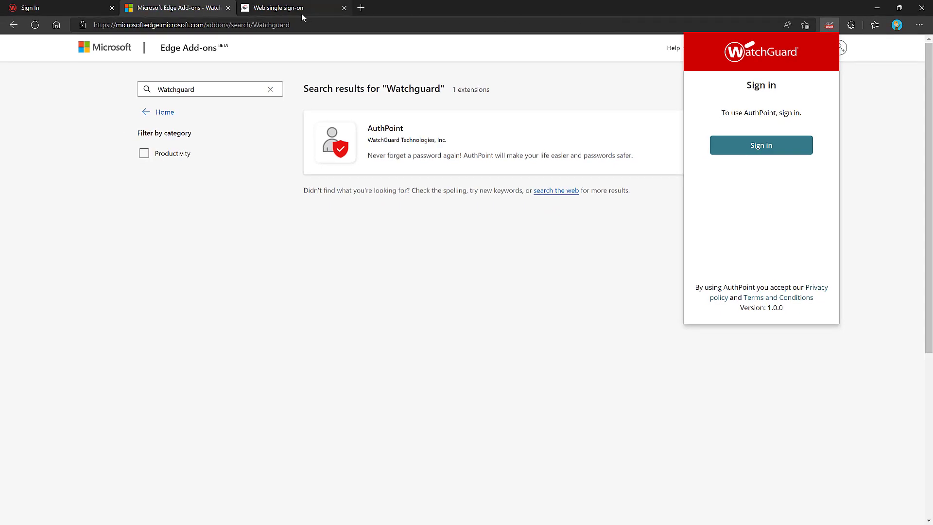
left_click(301, 13)
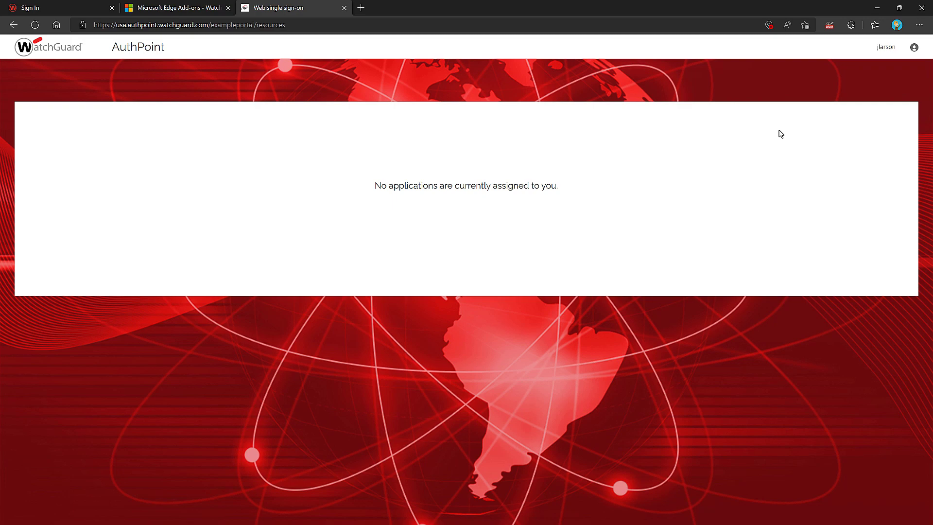
left_click(829, 26)
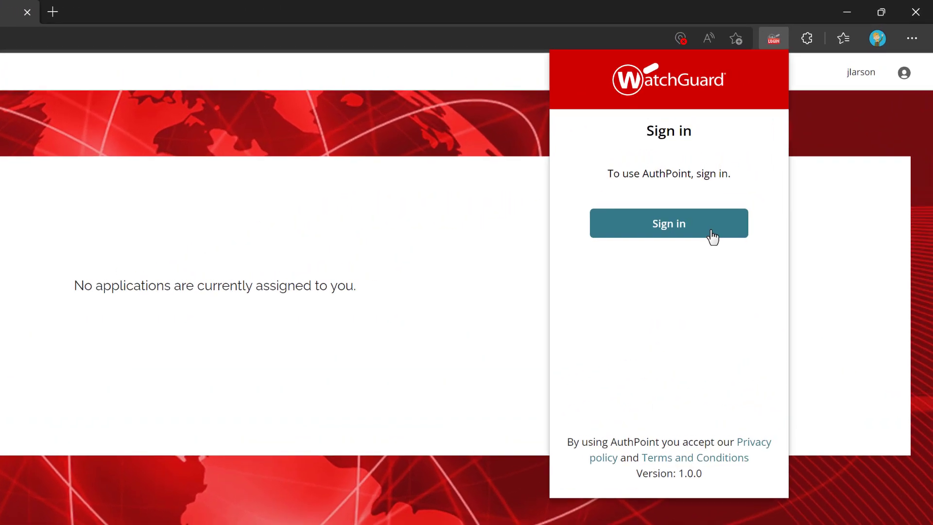
left_click(788, 151)
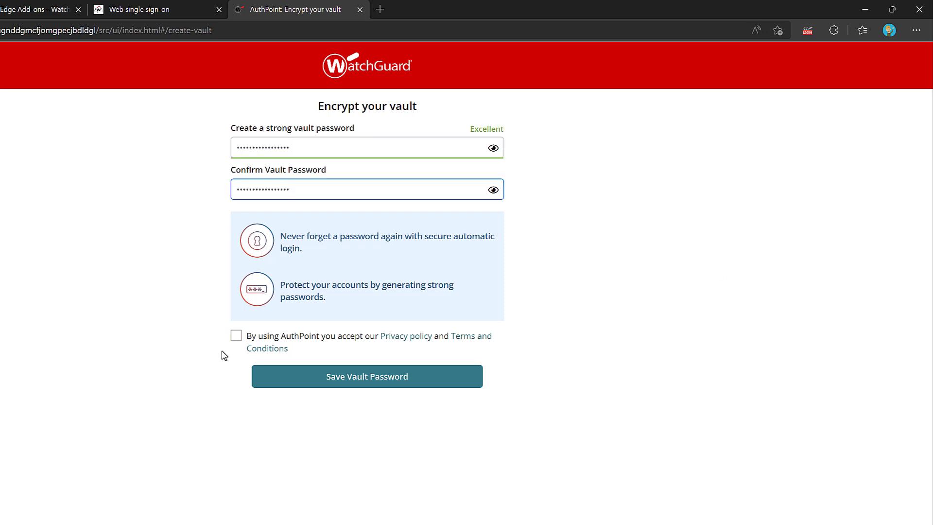
Accept the Privacy policy and Terms and save the vault password
left_click(236, 337)
left_click(370, 381)
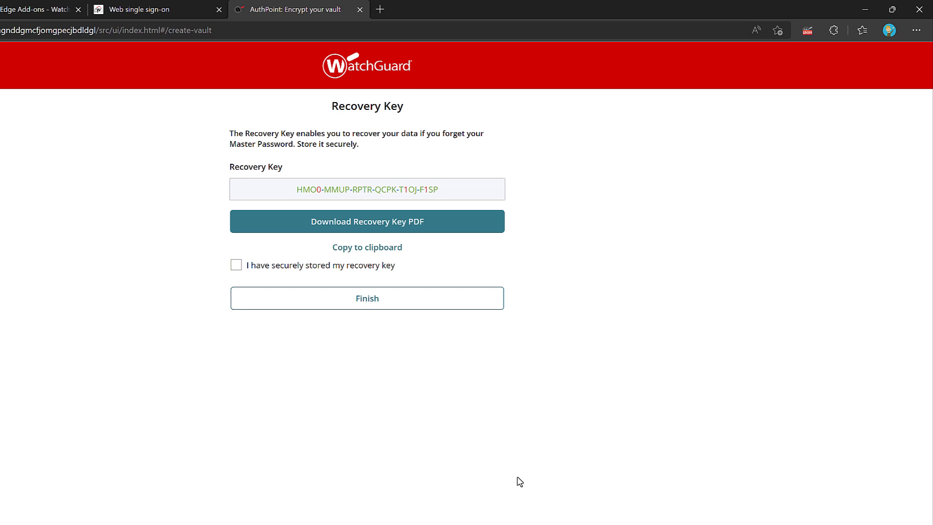
Copy the recovery key, download AuthPoint_recovery_kit.pdf, confirm it's stored safely, and finish setup
left_click(386, 255)
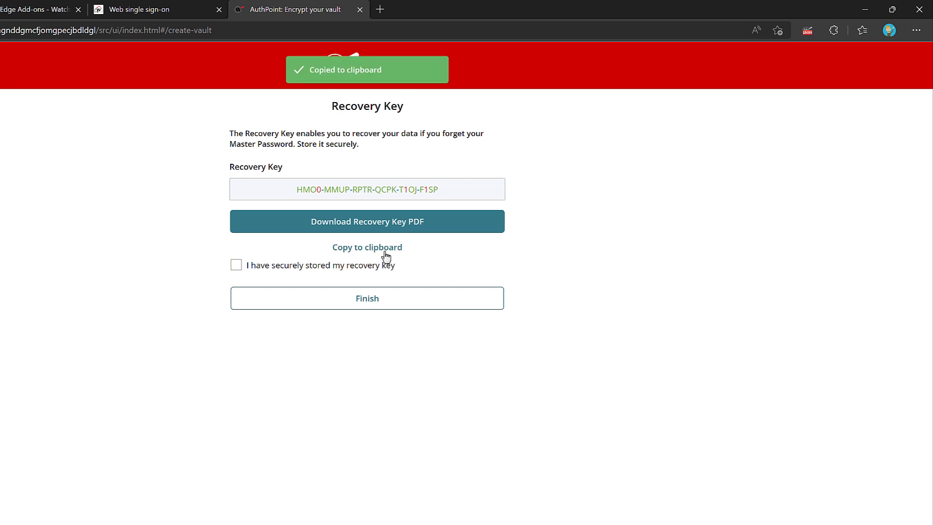
left_click(396, 221)
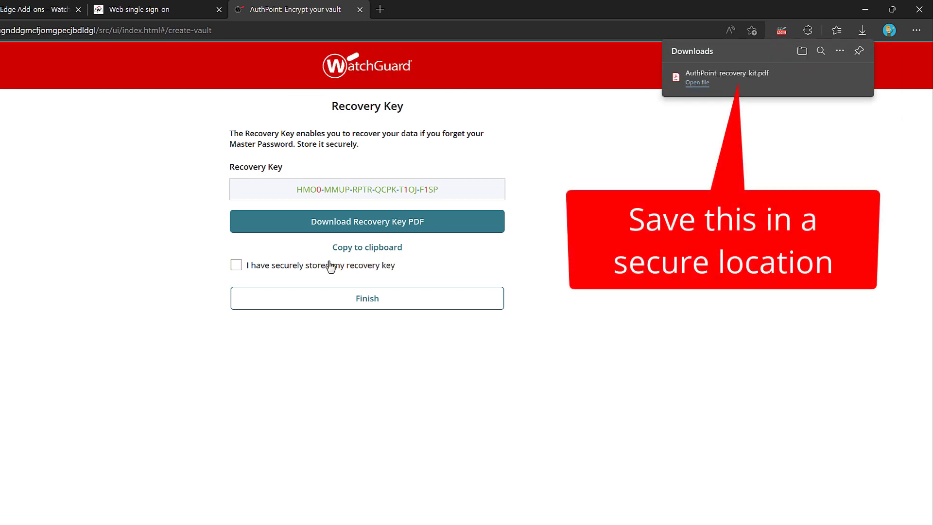
left_click(237, 267)
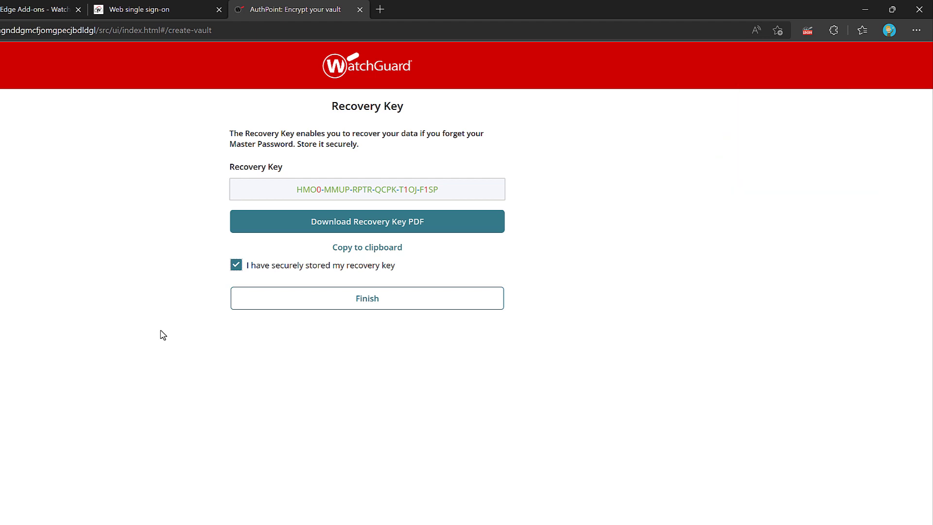
left_click(434, 309)
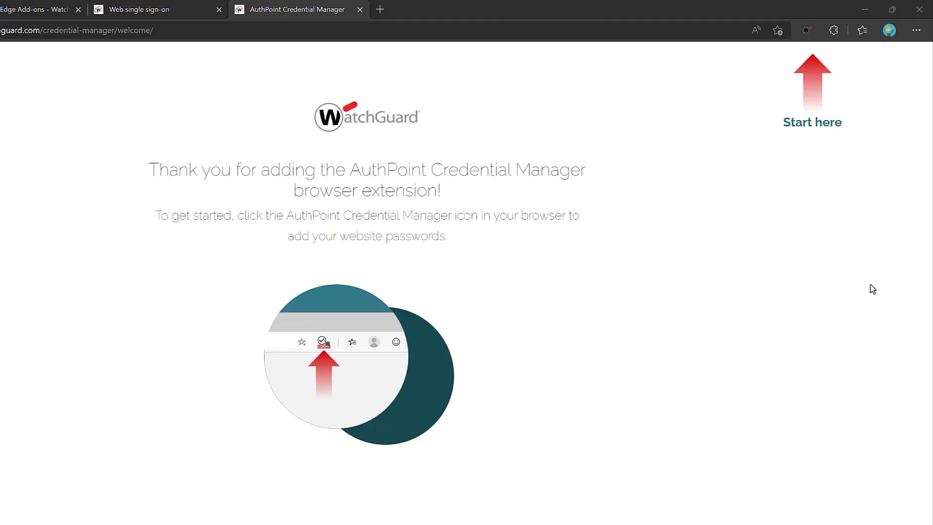
Open AuthPoint from the toolbar to check that the password vault is empty
left_click(807, 31)
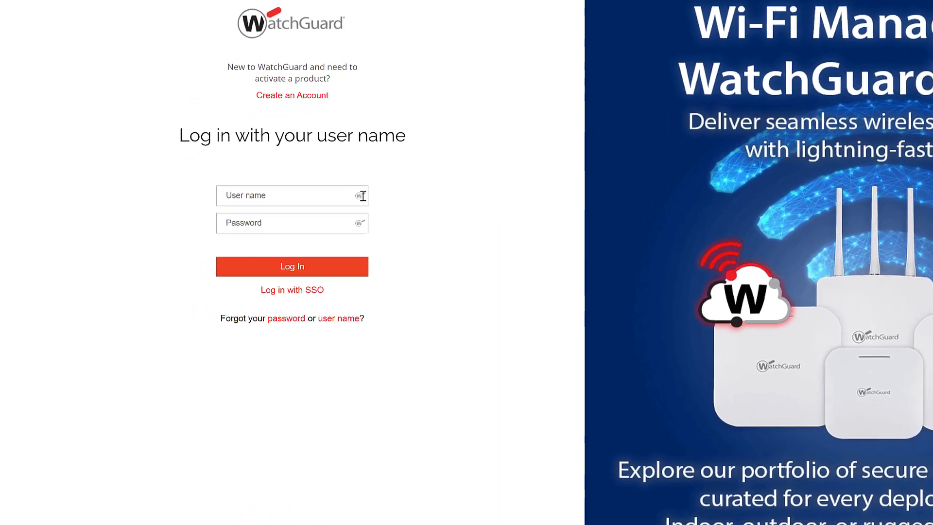
Open the password generator from the User name field's AuthPoint icon, then close it unused
left_click(285, 211)
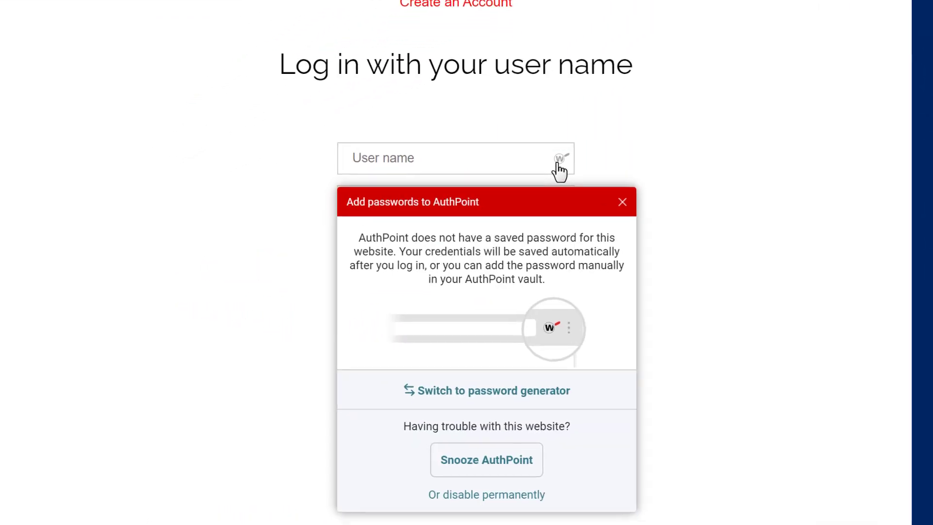
left_click(519, 391)
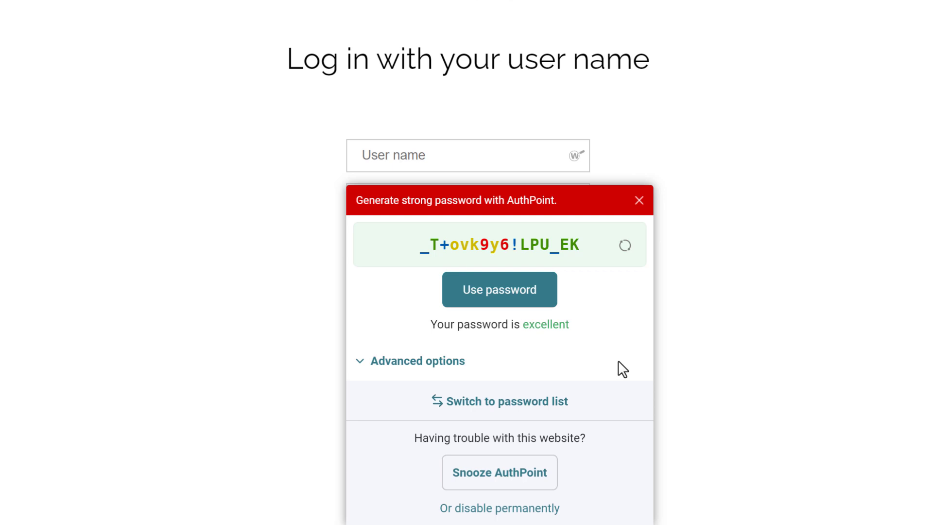
left_click(762, 214)
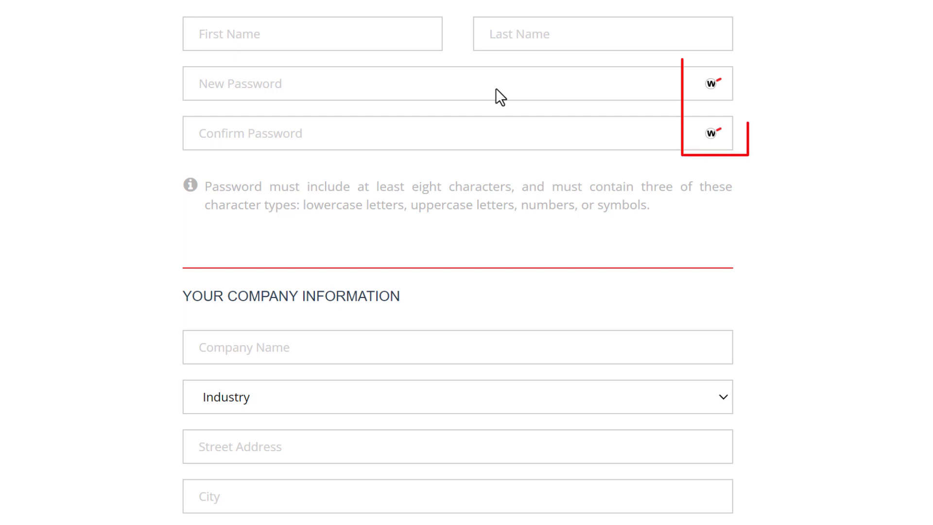
Generate a 20-character easy-to-type password and fill both new password fields with it
left_click(496, 89)
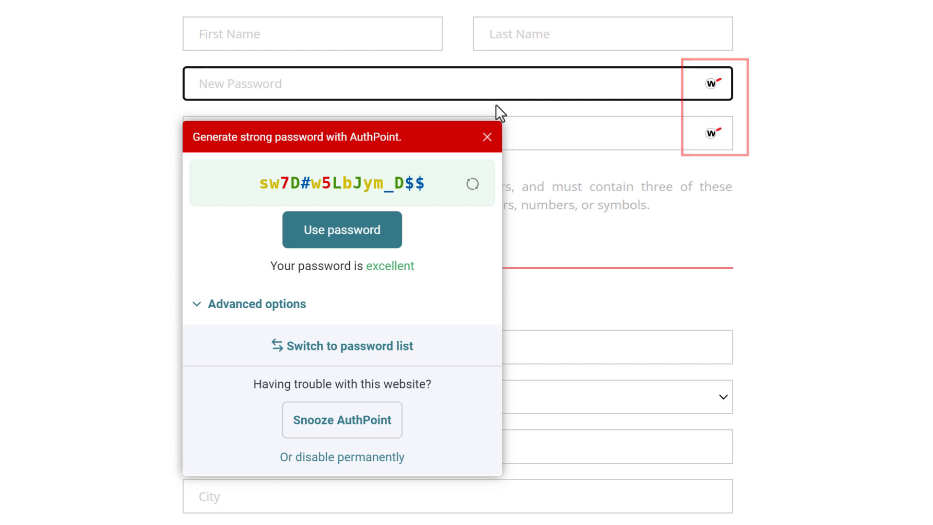
left_click(285, 308)
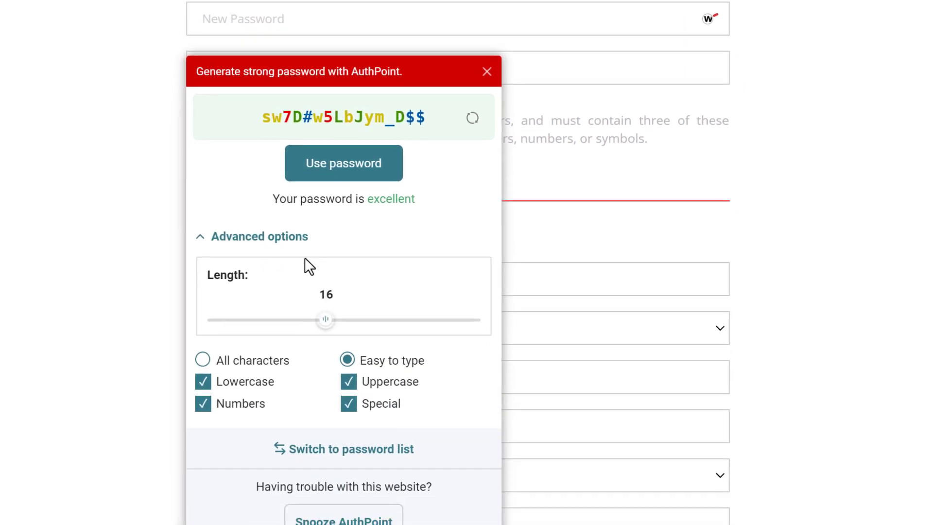
left_click_drag(326, 270, 365, 272)
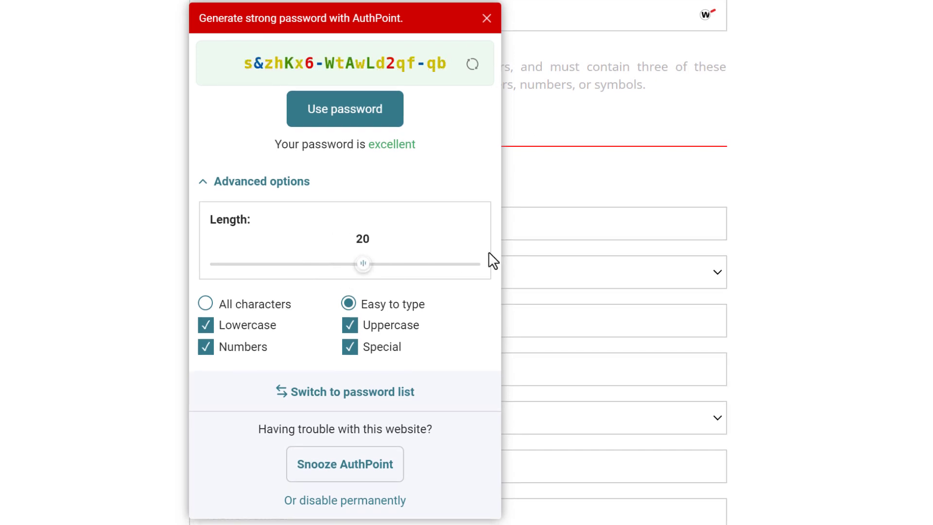
left_click(271, 307)
left_click(370, 304)
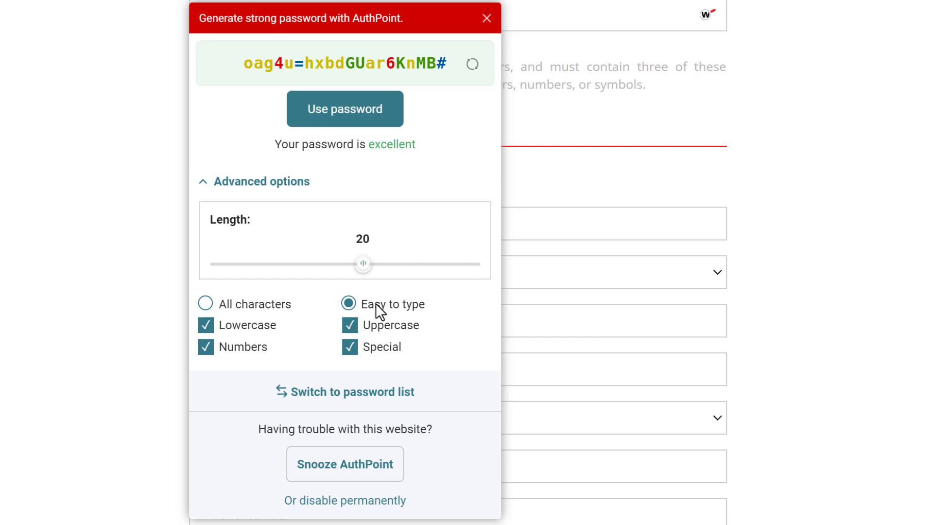
left_click(396, 125)
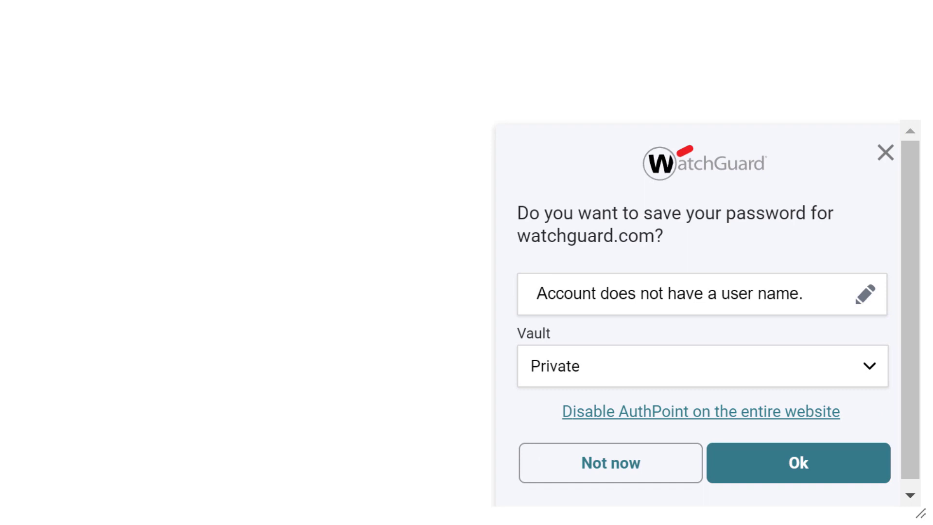
In the save prompt, choose the Corporate vault and change the user name to VideoExample
left_click(812, 375)
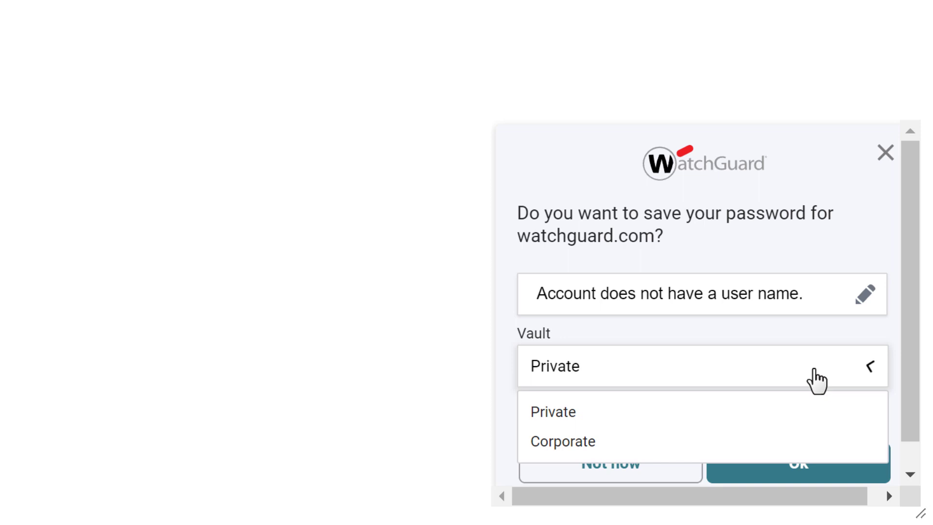
left_click(751, 443)
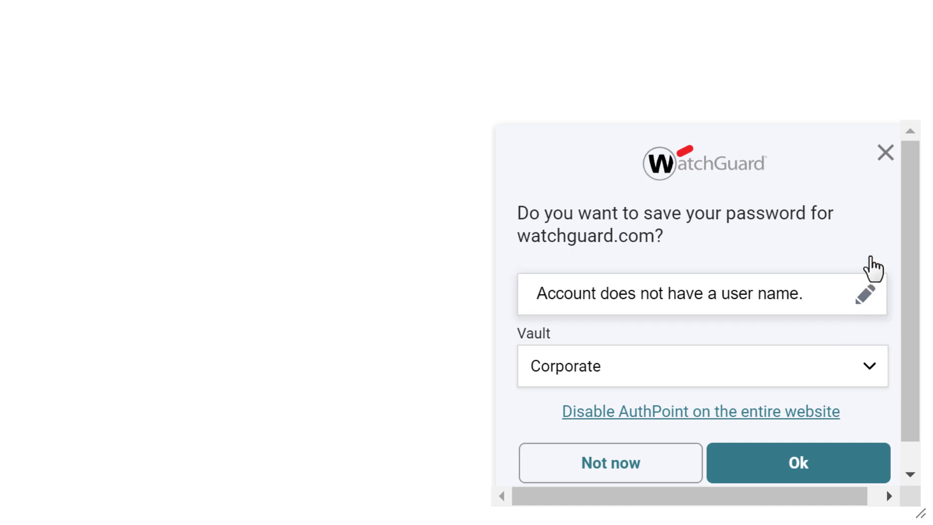
left_click(864, 294)
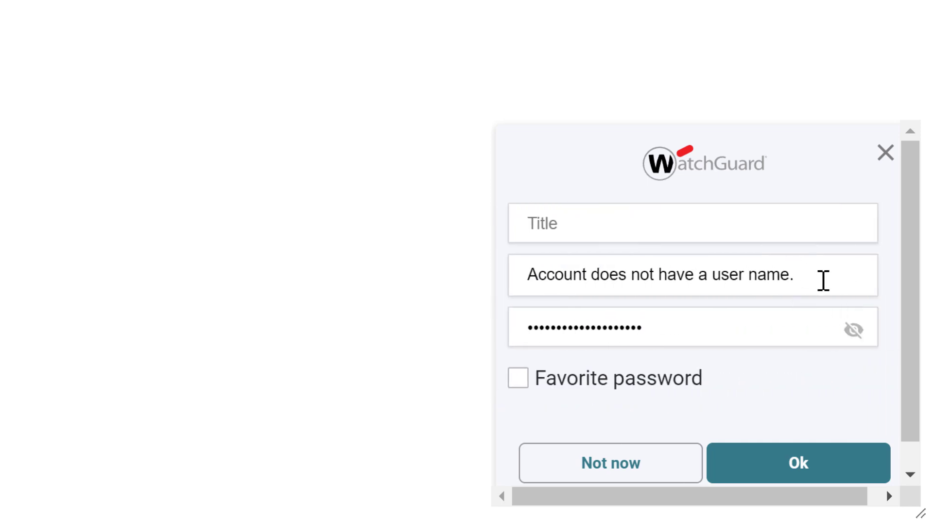
left_click_drag(822, 278, 454, 302)
type("VideoExample")
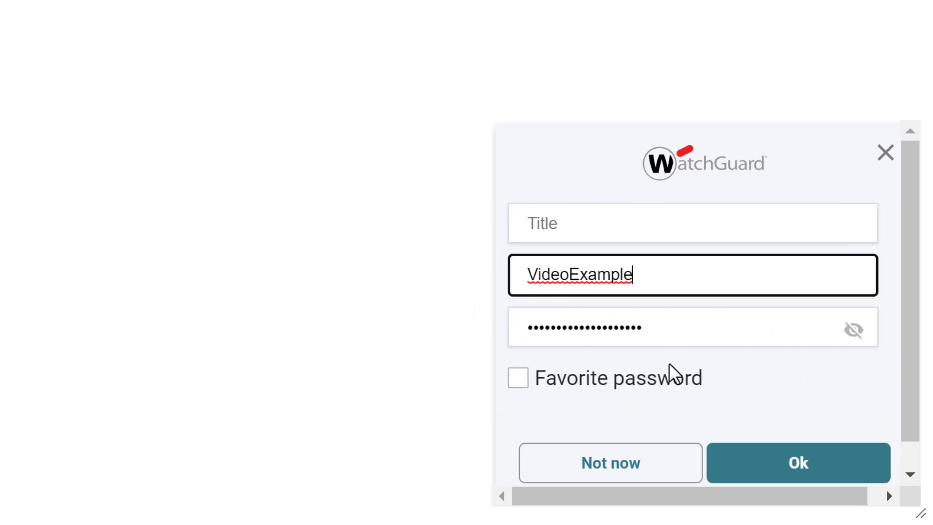
left_click(792, 467)
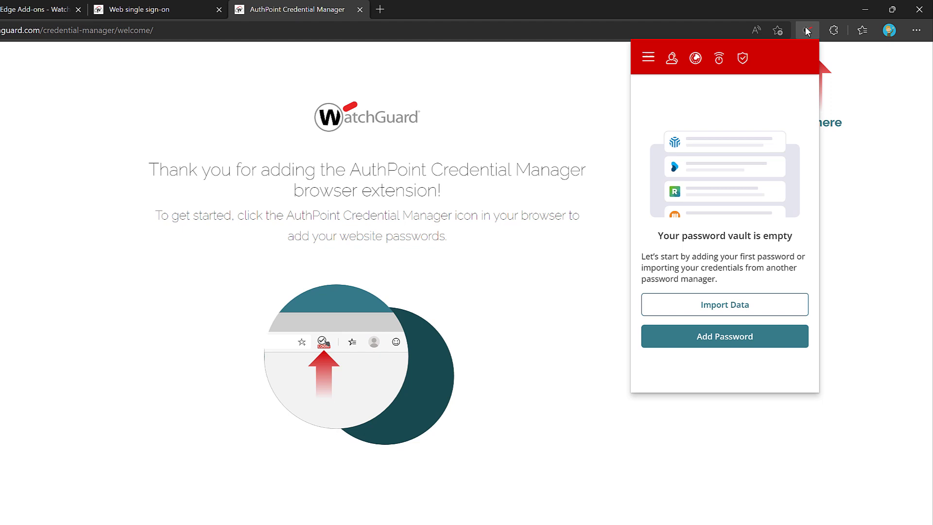
Close the AuthPoint Credential Manager popup showing the empty vault
left_click(806, 31)
Export Edge's saved passwords from Settings to Microsoft Edge Passwords.csv in Documents
left_click(916, 31)
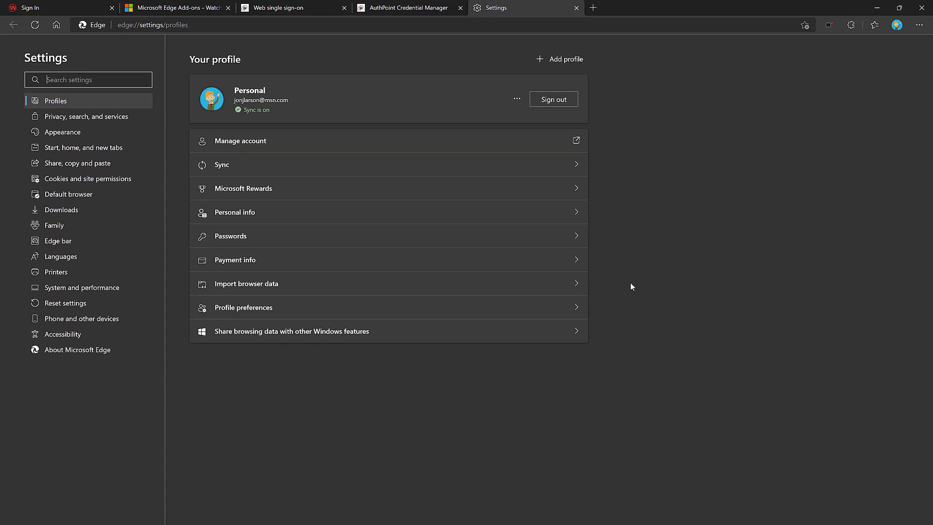
left_click(472, 236)
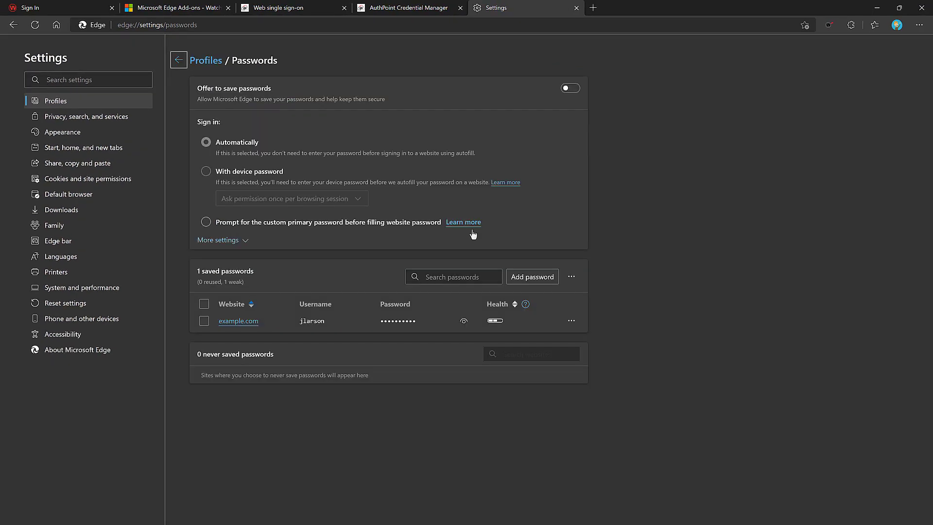
left_click(571, 277)
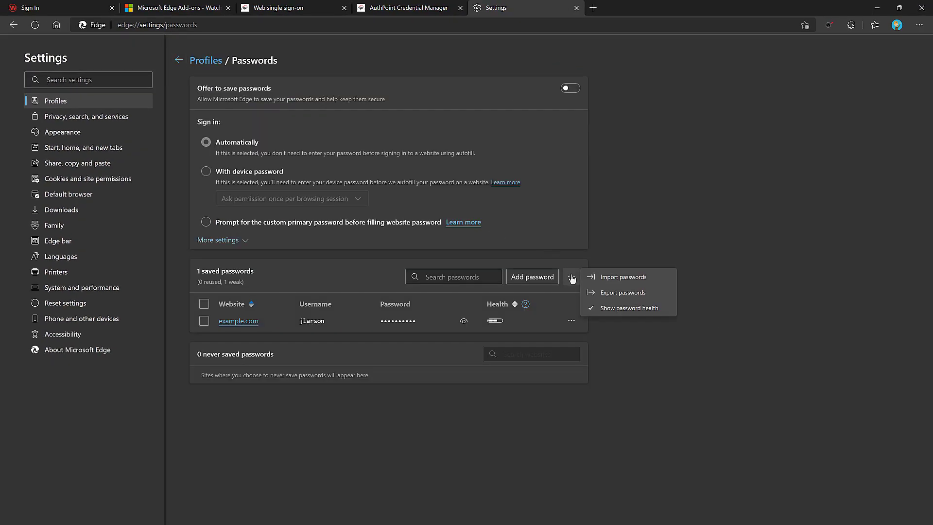
left_click(610, 294)
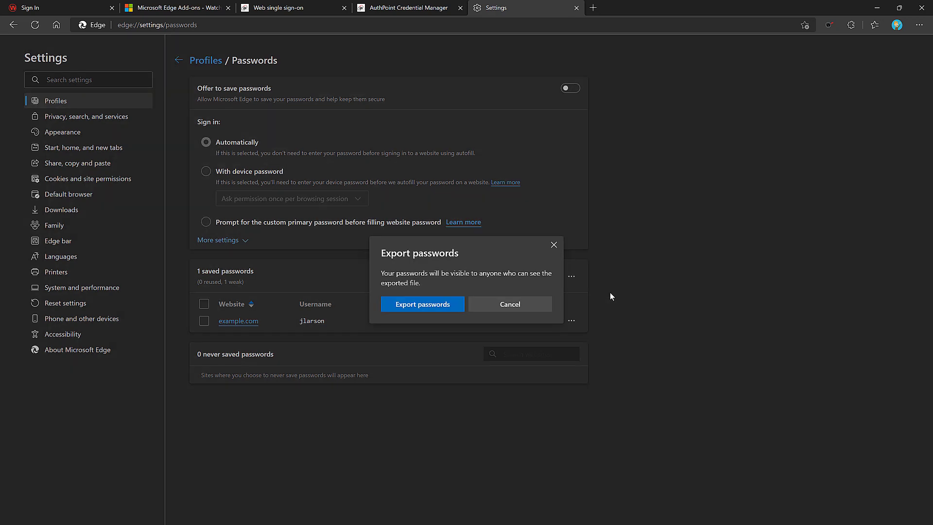
left_click(447, 304)
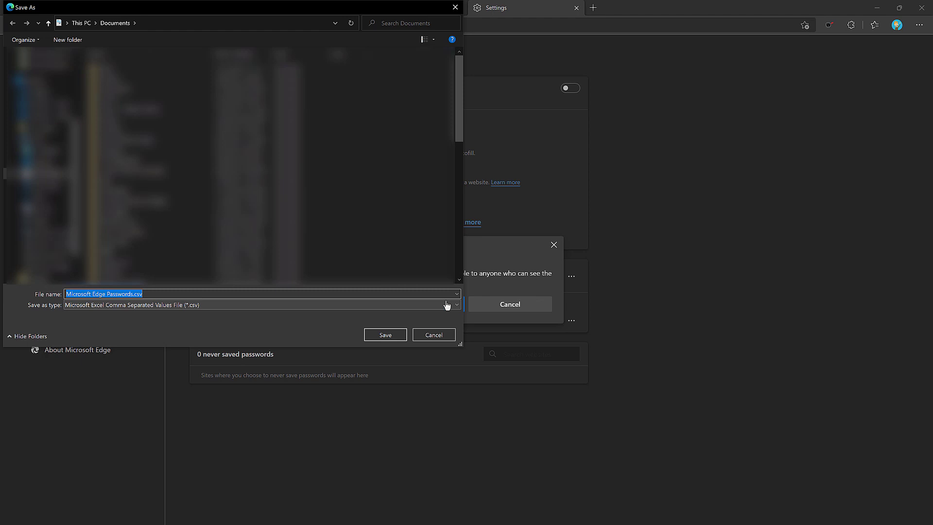
left_click(385, 335)
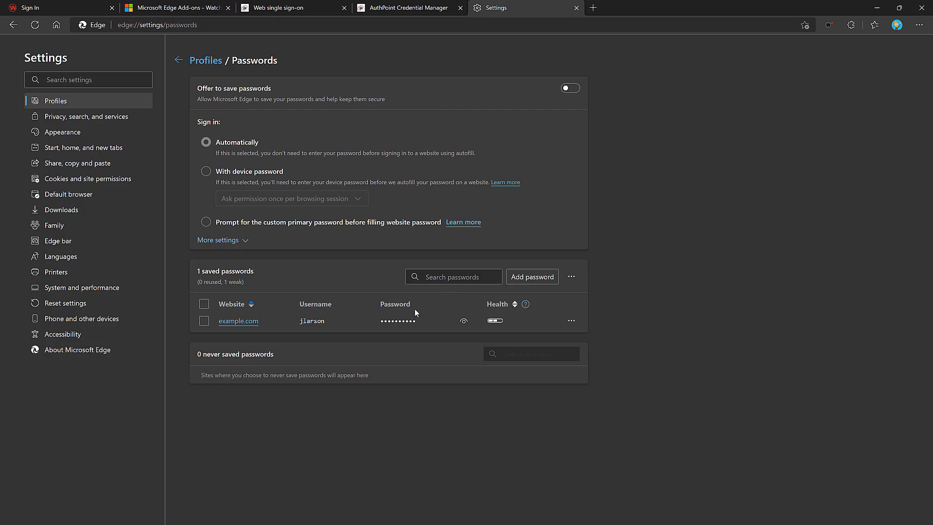
Start an AuthPoint vault import with Edge as the source and paste the vault password
left_click(411, 9)
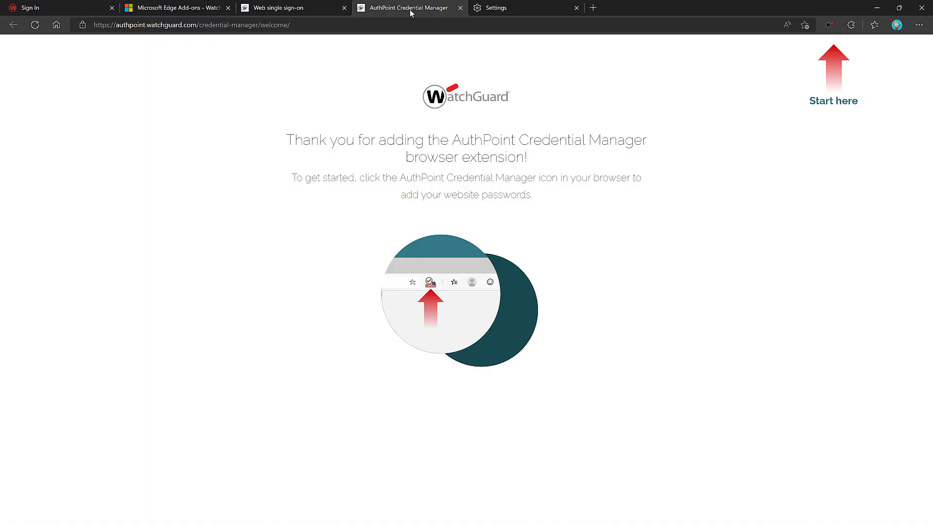
left_click(830, 24)
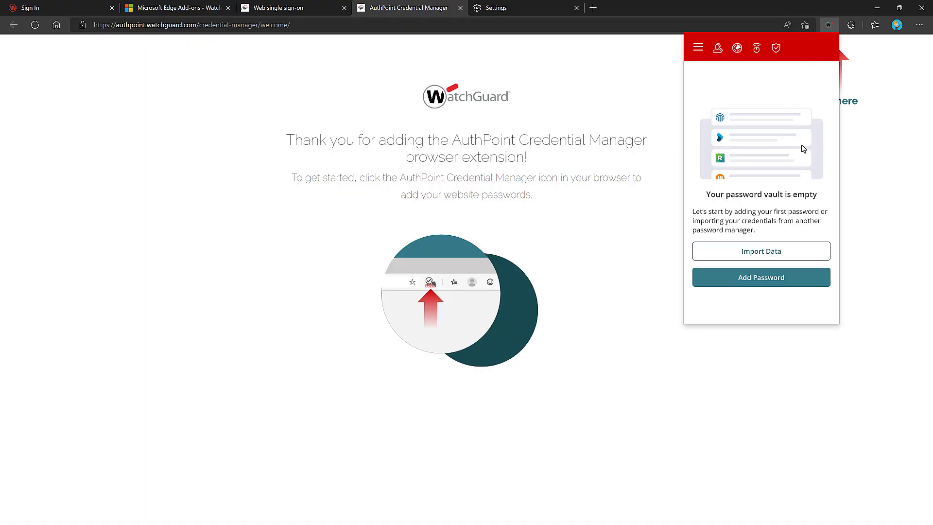
left_click(767, 251)
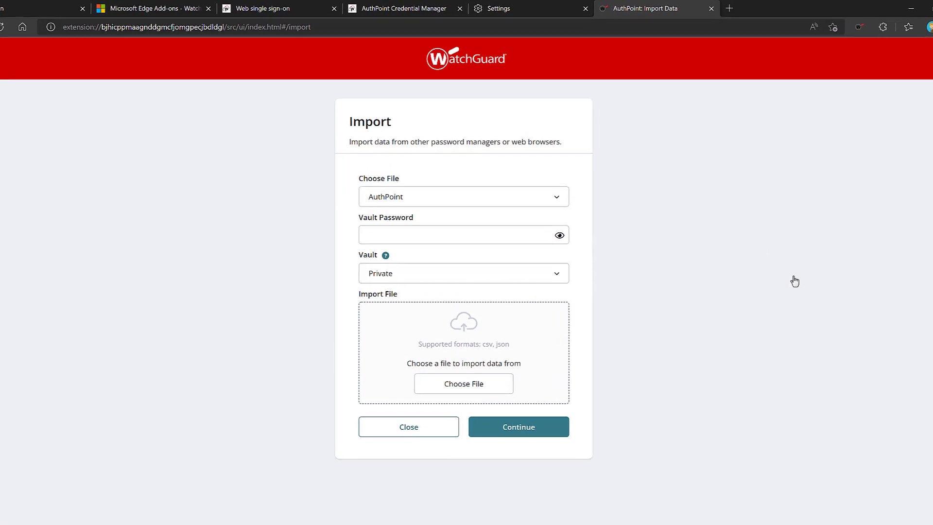
left_click(528, 198)
scroll(493, 261, "down", 5)
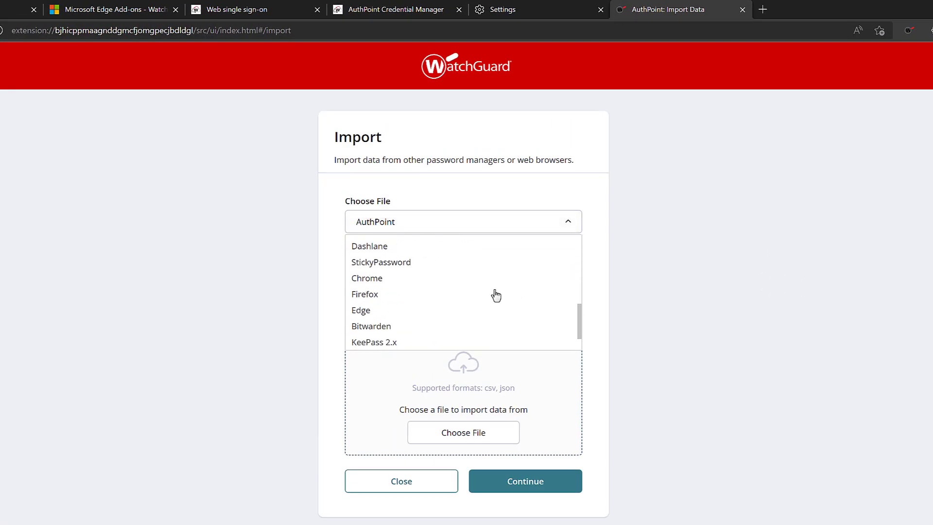
left_click(448, 312)
left_click(461, 263)
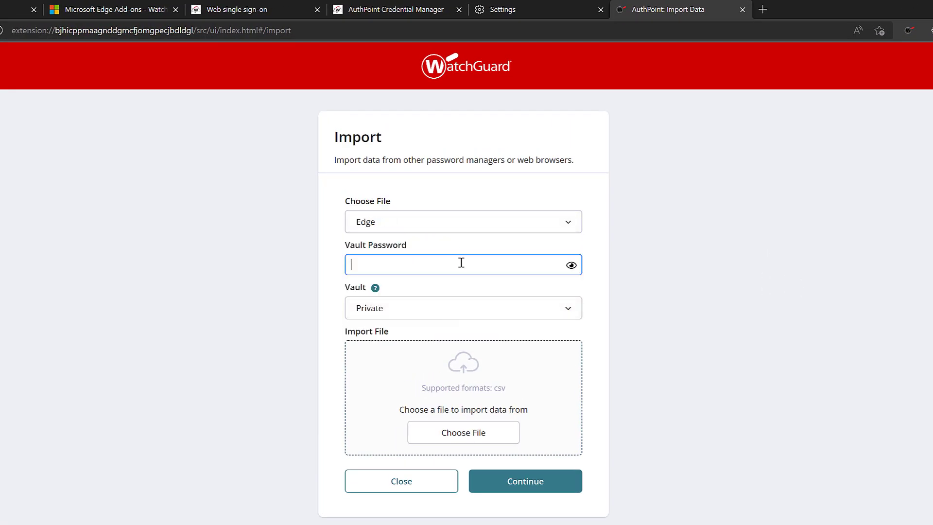
key("ctrl+v")
Select Microsoft Edge Passwords.csv and run the import into the Private vault
left_click(439, 432)
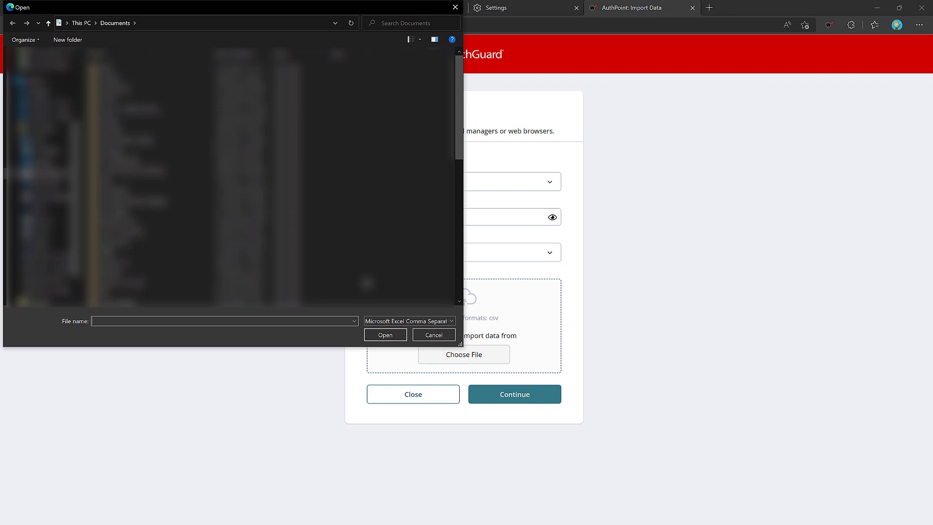
left_click(291, 298)
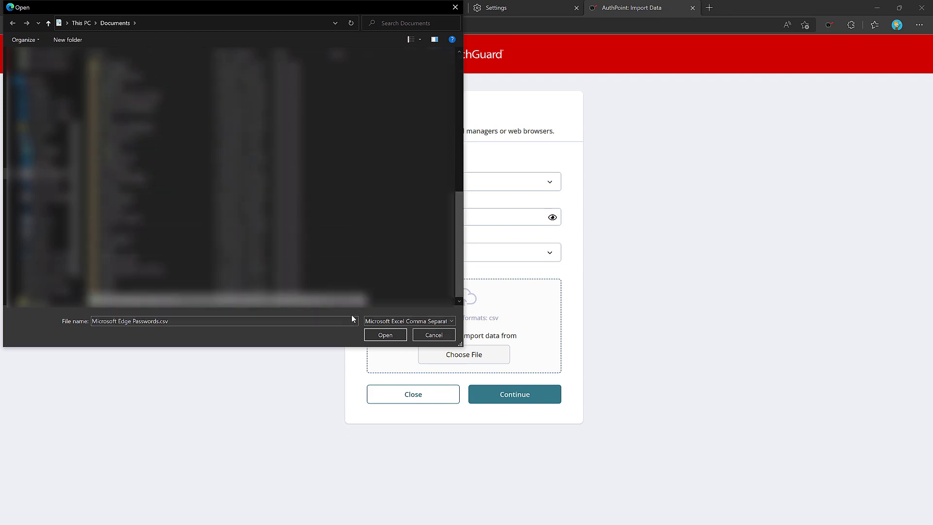
left_click(384, 335)
left_click(527, 403)
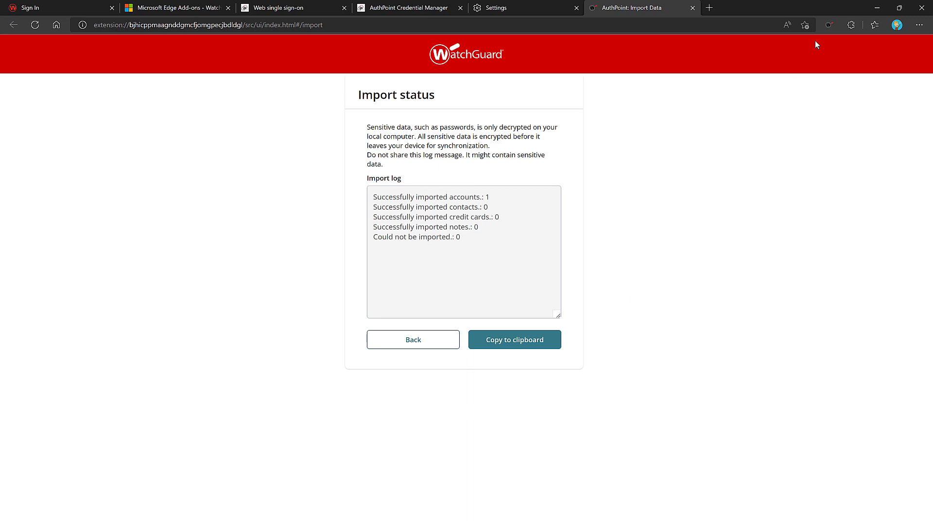
left_click(829, 25)
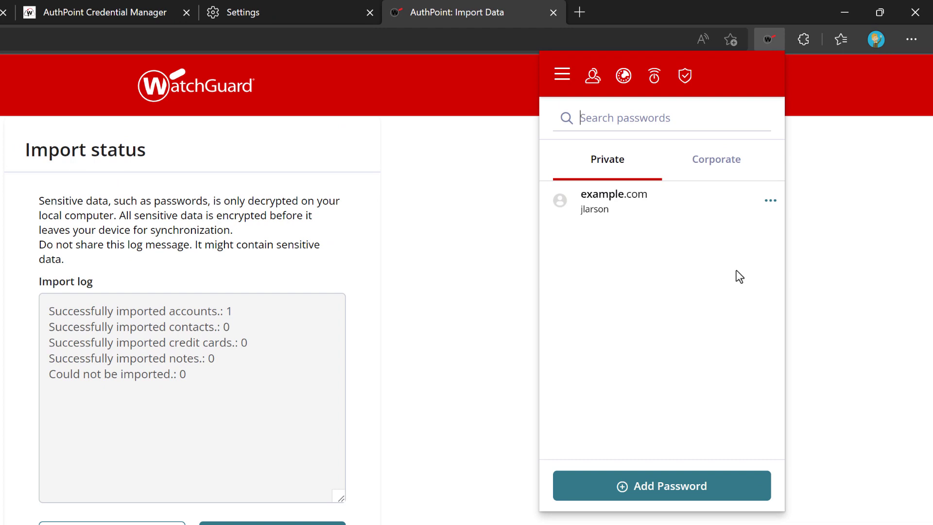
left_click(726, 483)
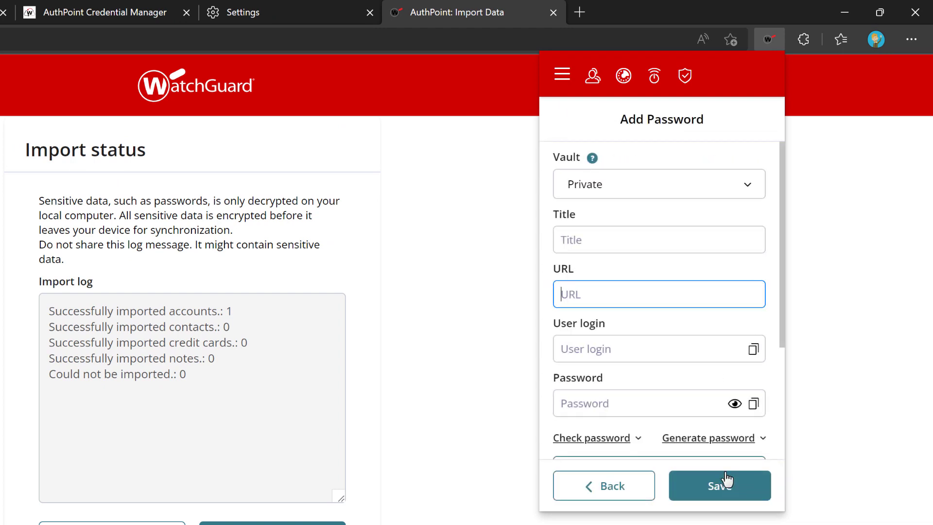
scroll(704, 335, "down", 3)
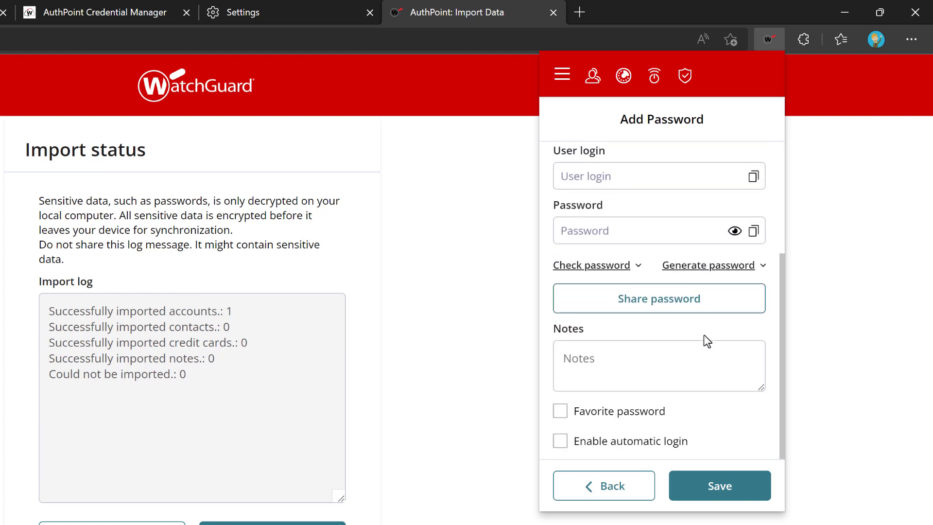
left_click(634, 492)
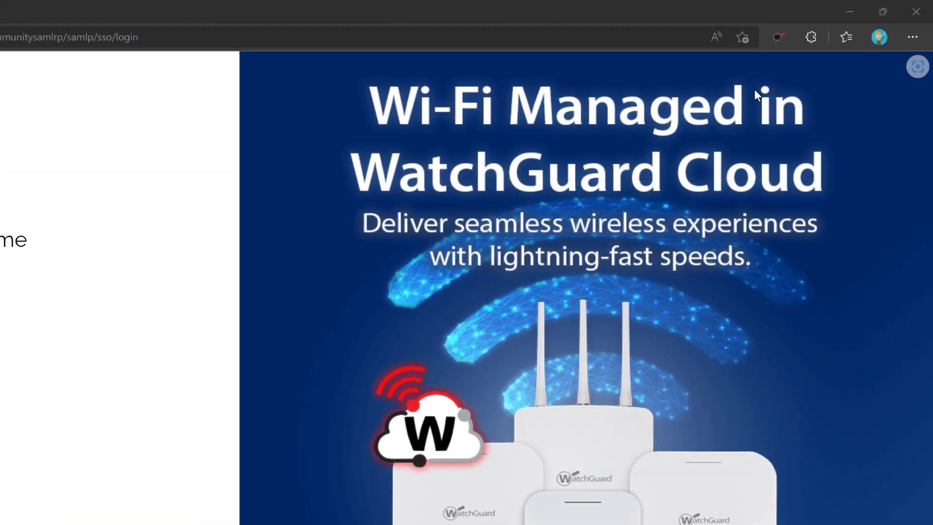
Open the Private vault's Export Data page from the AuthPoint extension's Settings
left_click(777, 32)
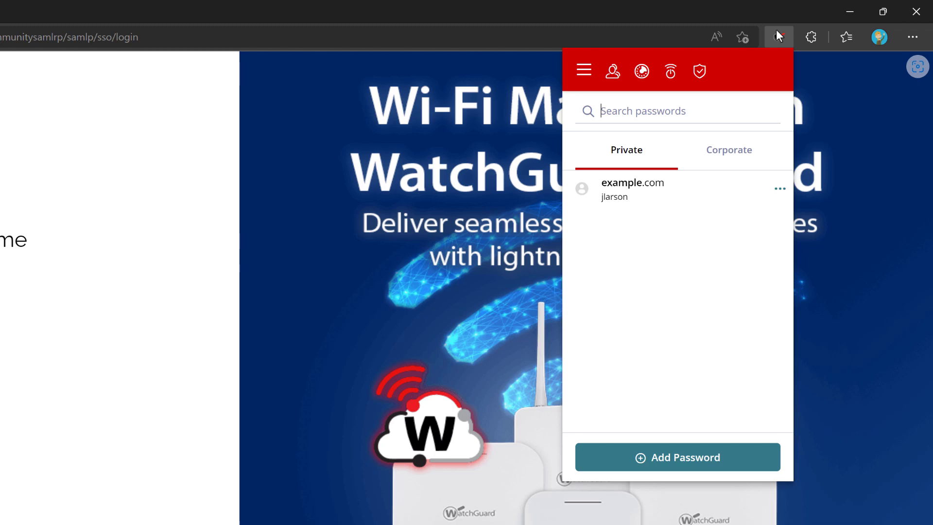
left_click(588, 72)
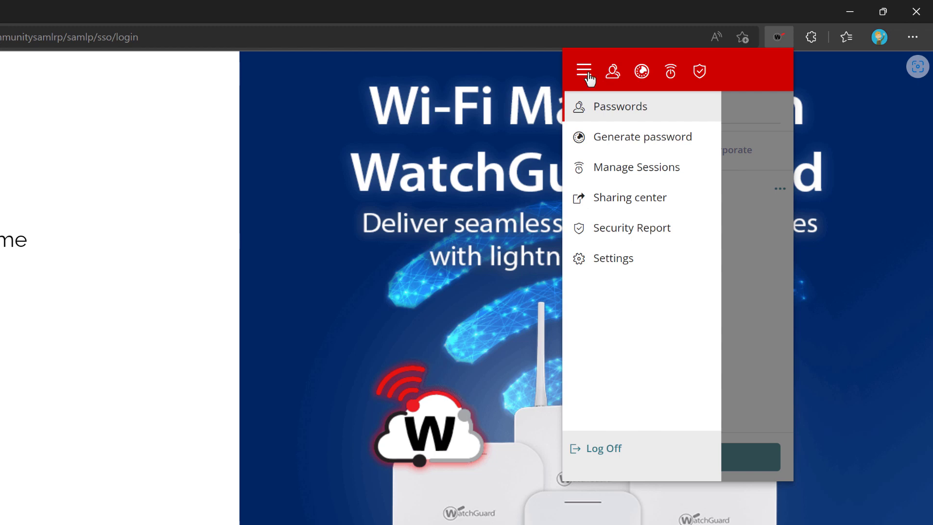
left_click(608, 270)
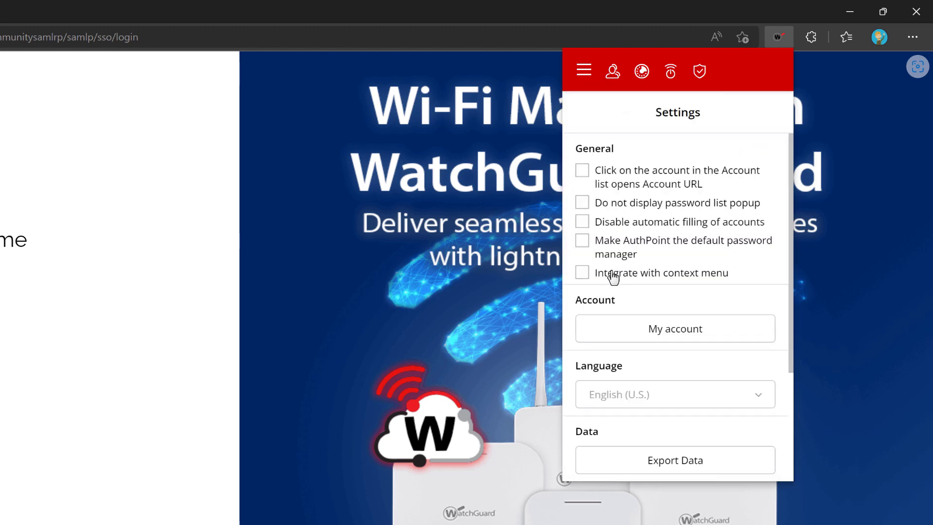
left_click(704, 464)
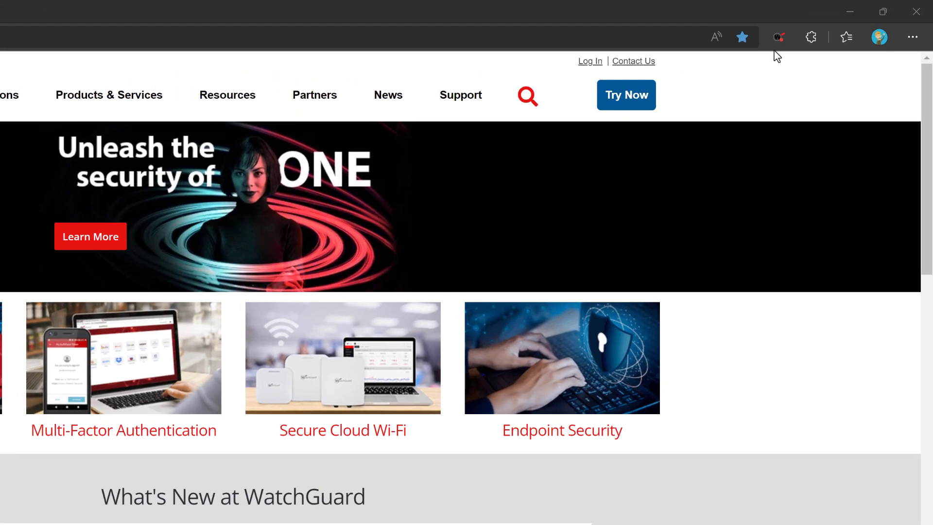
Accept the pending shared password invitation in the AuthPoint Sharing center
left_click(776, 40)
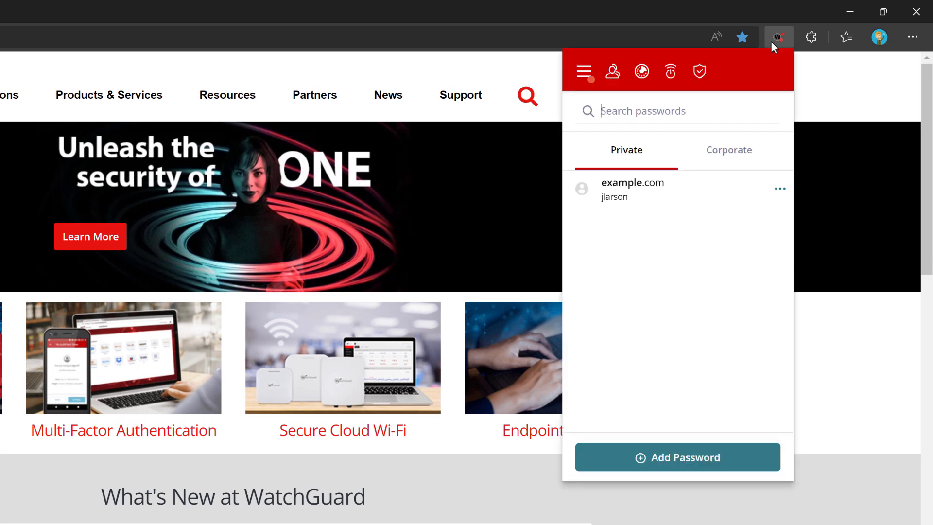
left_click(585, 71)
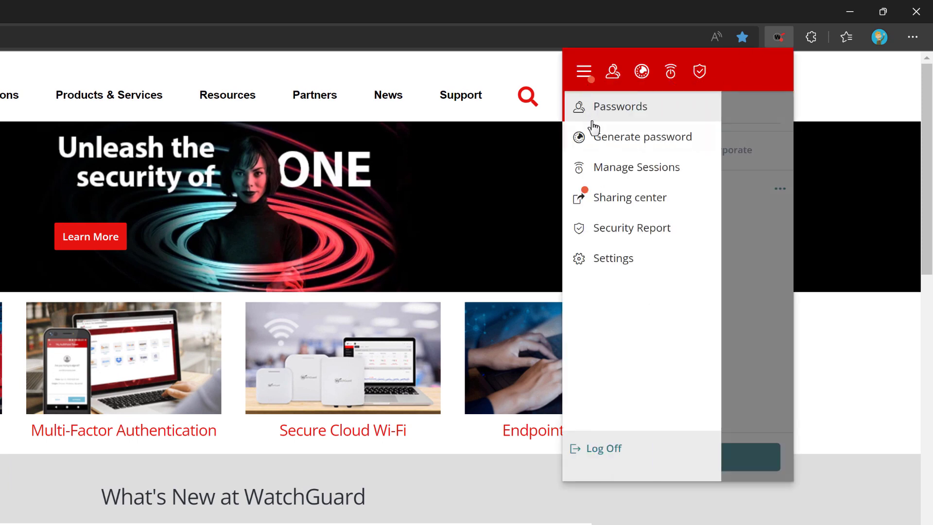
left_click(629, 197)
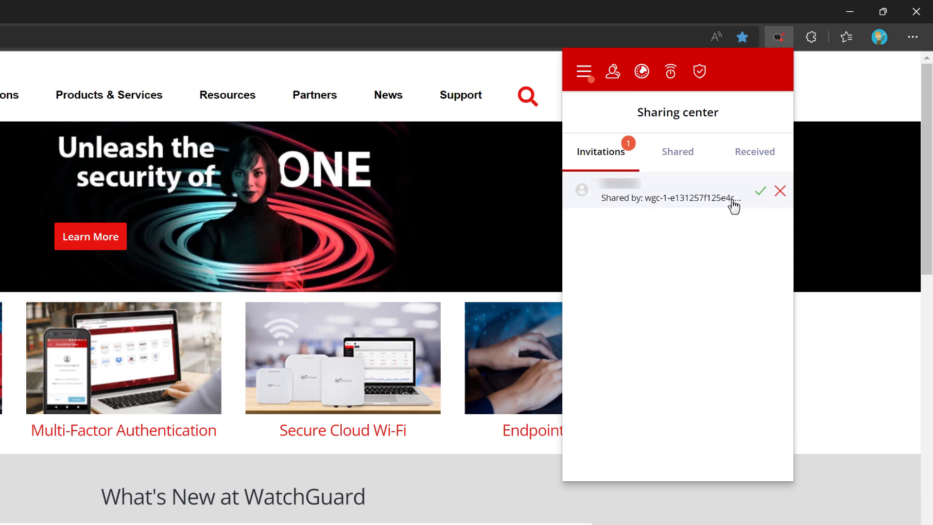
left_click(760, 192)
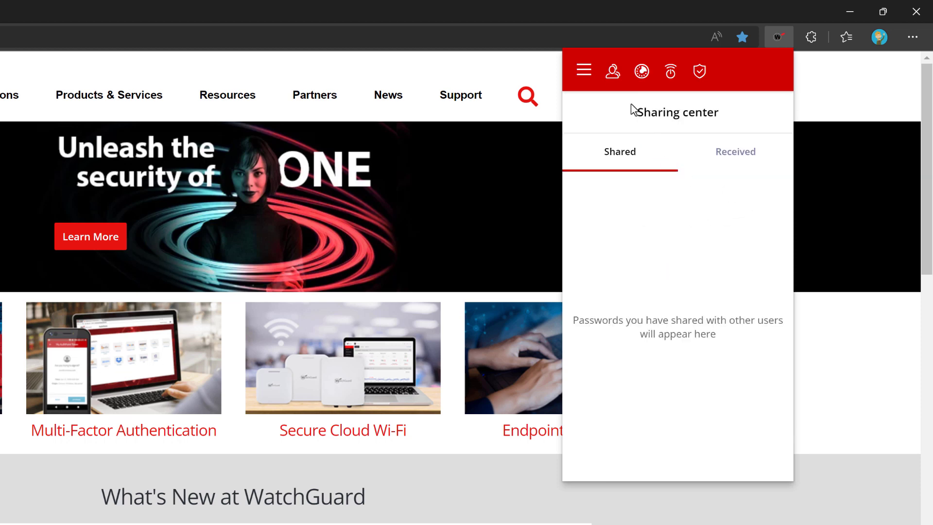
Open the Dimension website at 172.20.42.5 from the Corporate vault entry
left_click(613, 74)
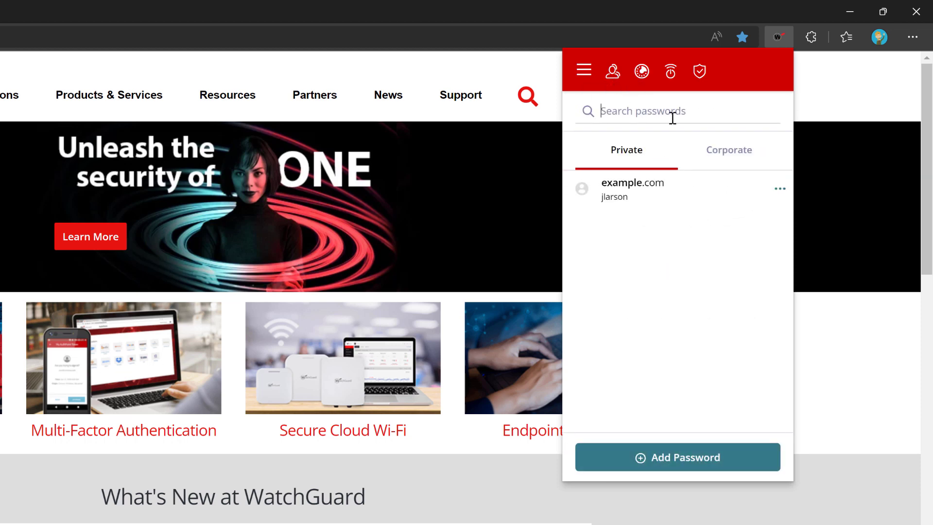
left_click(726, 152)
left_click(641, 202)
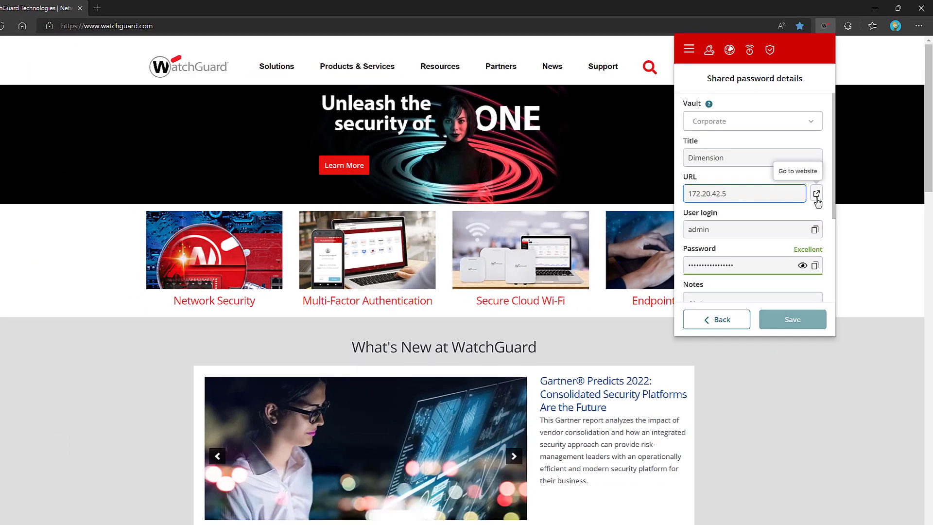
left_click(765, 277)
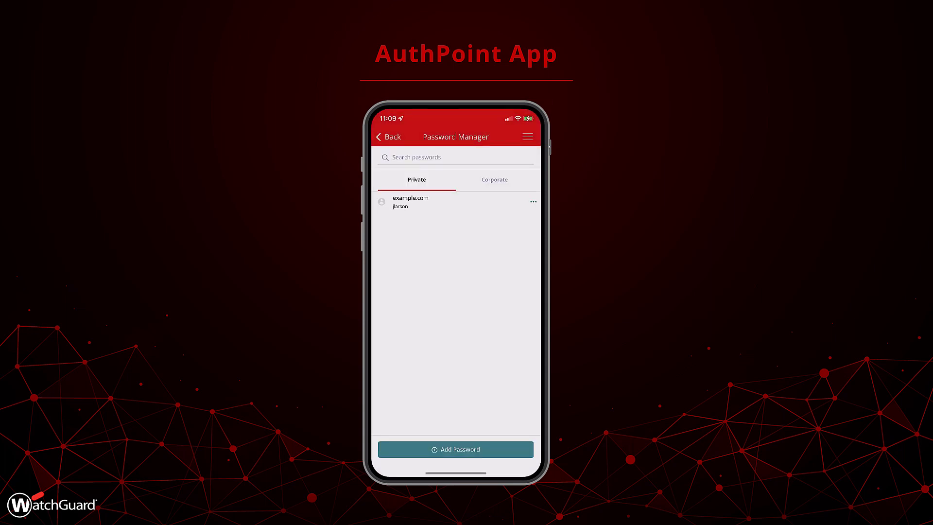
Switch between the mobile app's Corporate and Private tabs, ending on Corporate with Dimension and wglogin.b2clogin.com
left_click(494, 179)
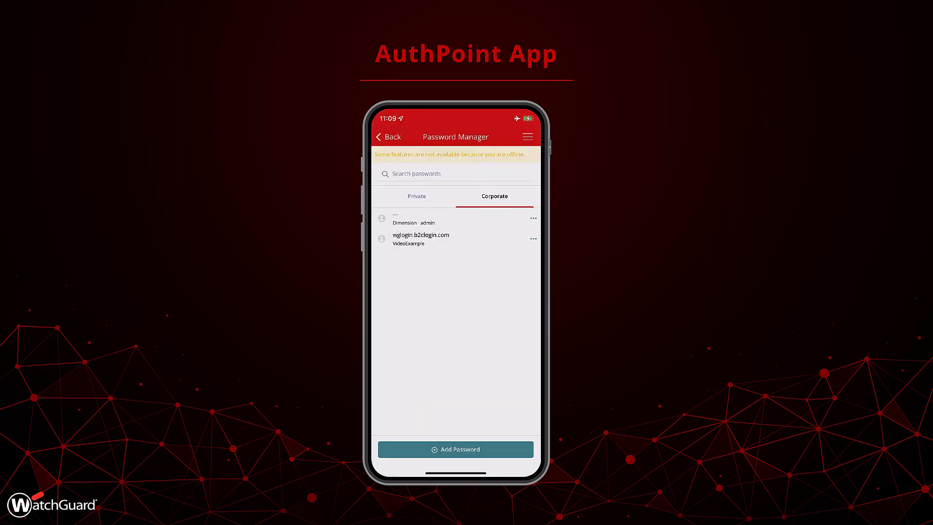
left_click(417, 196)
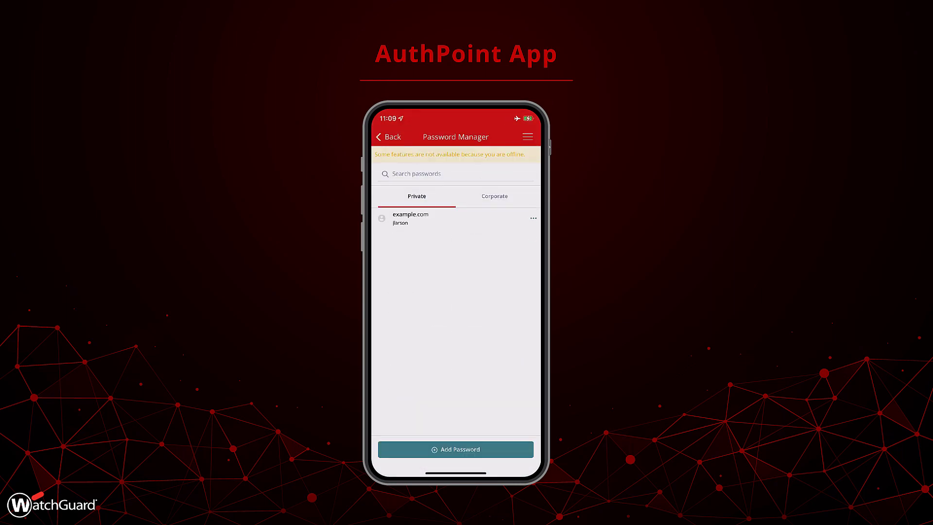
left_click(494, 196)
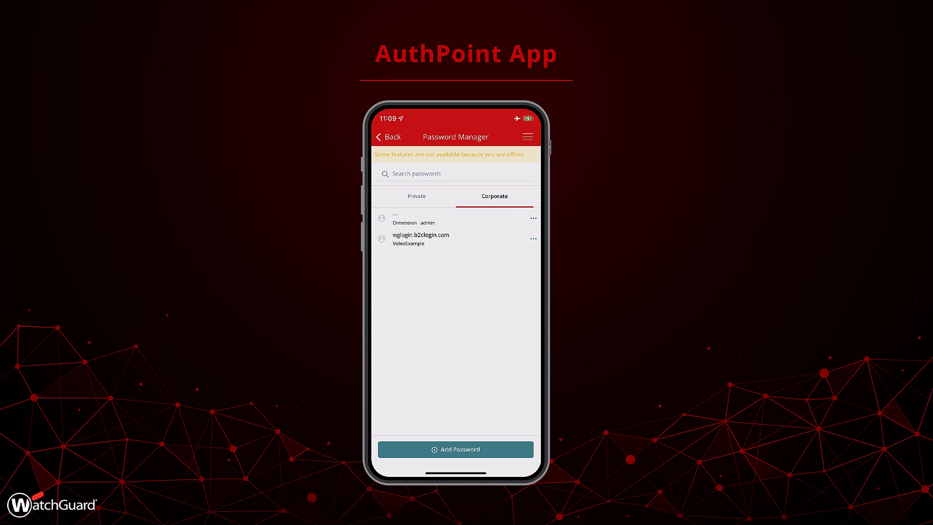